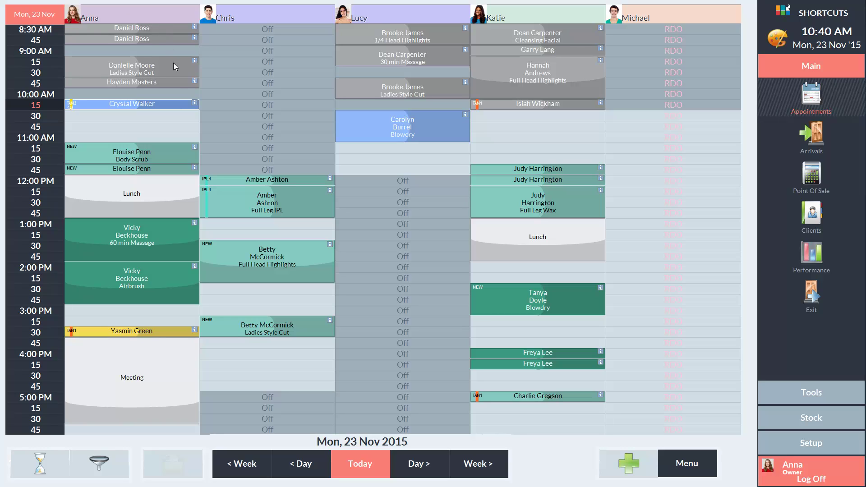
right_click(176, 103)
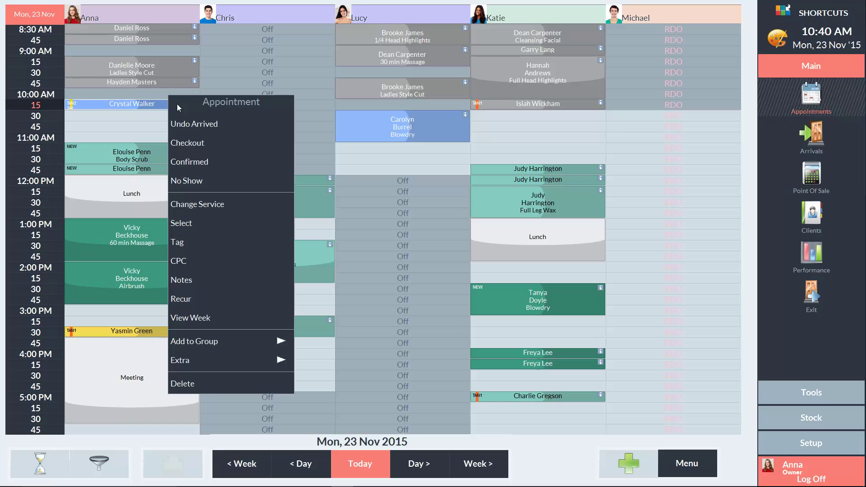
left_click(199, 143)
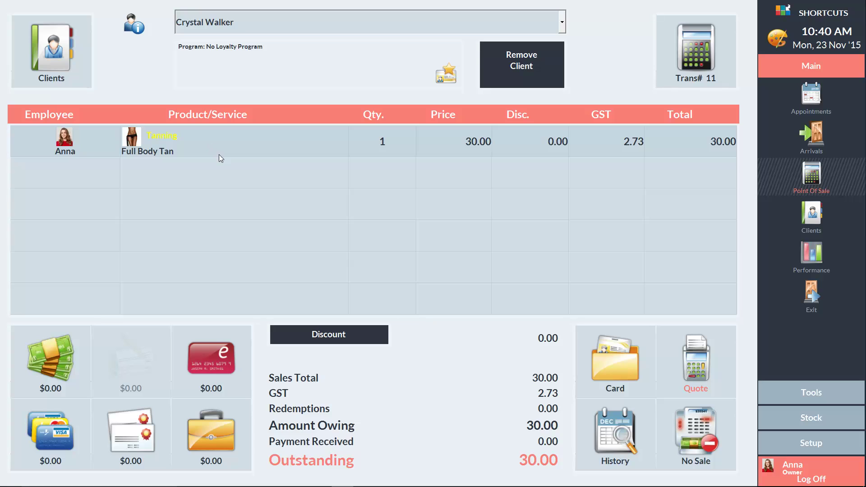
left_click(221, 167)
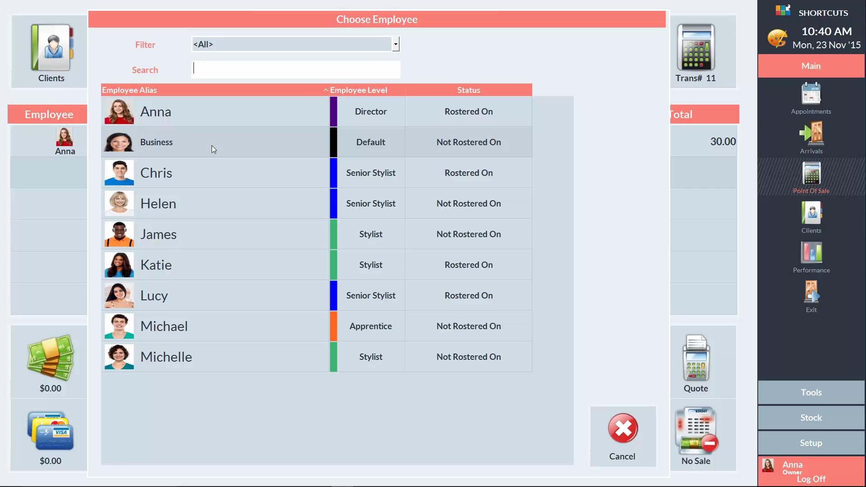
left_click(210, 112)
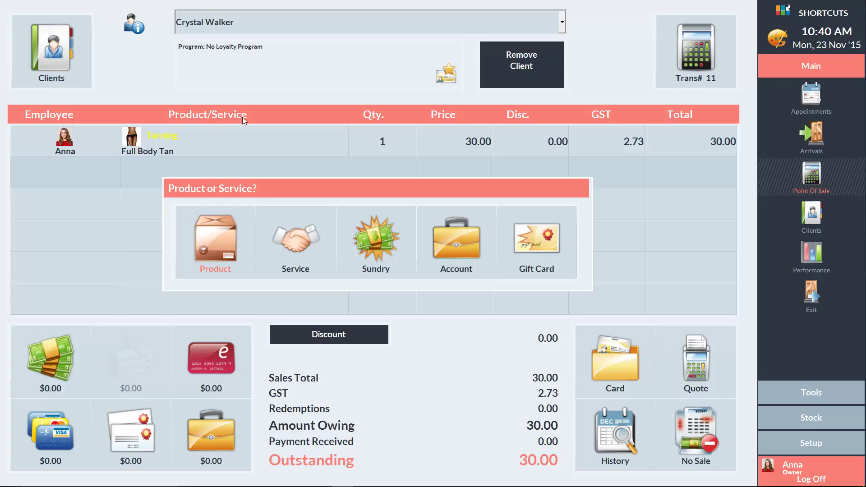
Select the $120 5 x Full Body Tan Series from Tanning's available series as a service
left_click(292, 243)
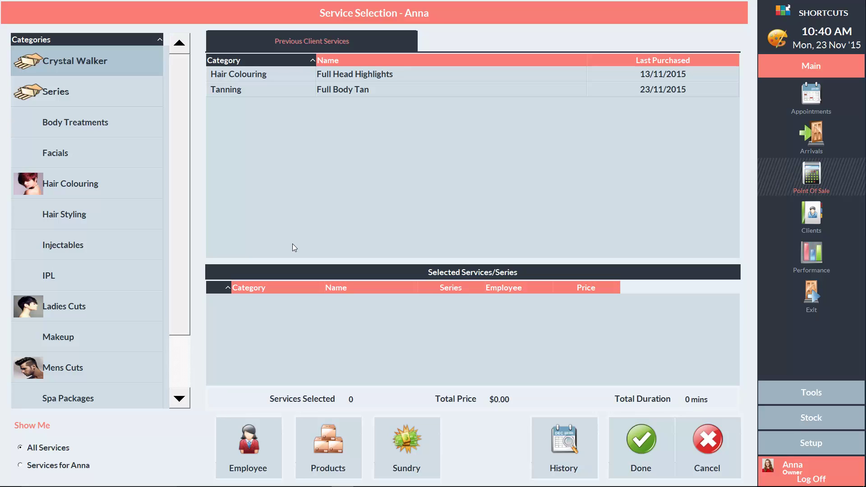
left_click(114, 100)
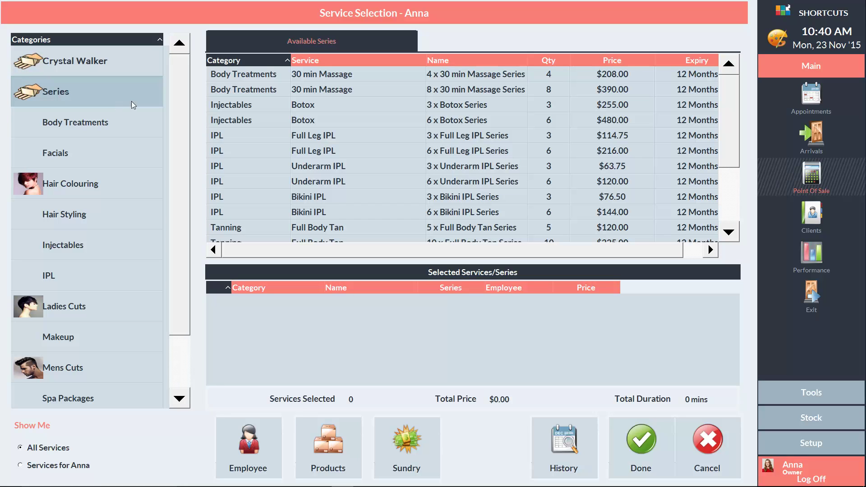
left_click_drag(177, 141, 178, 198)
left_click(89, 367)
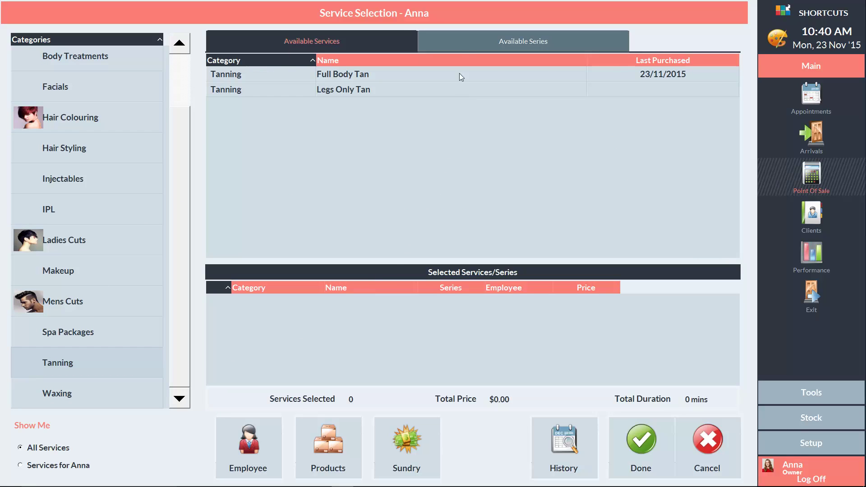
left_click(460, 42)
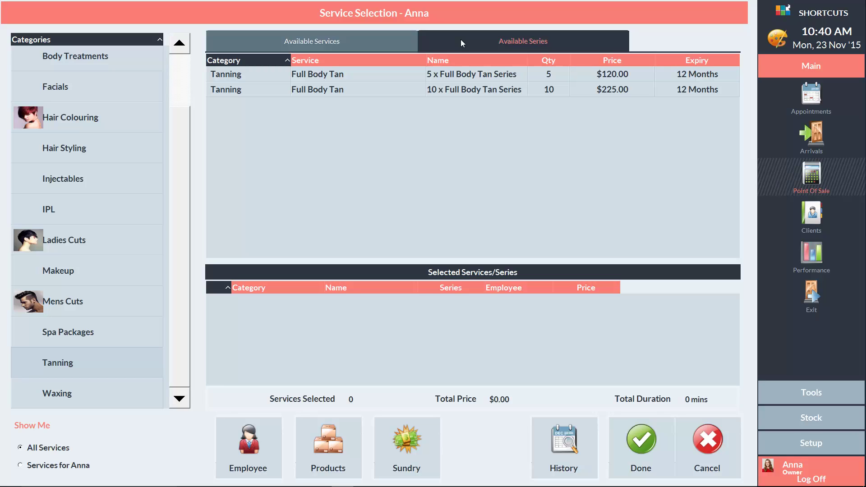
left_click(456, 74)
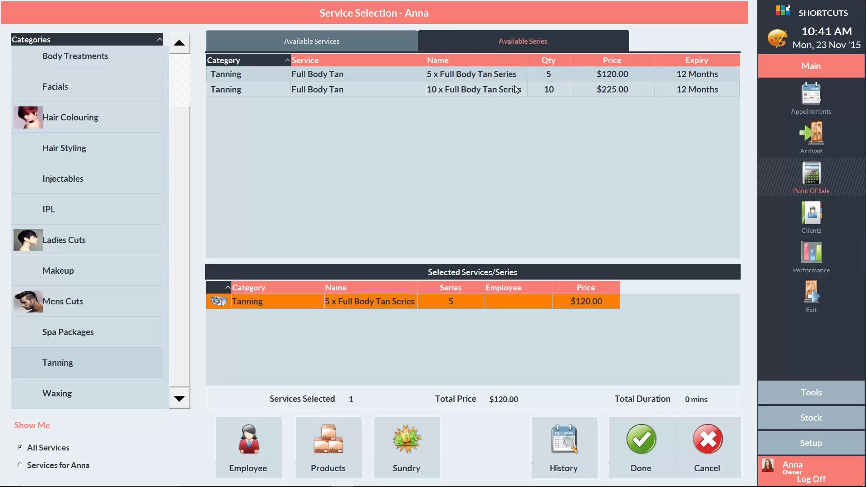
Add the tan series to the sale, pay the $120 by EFTPOS, and end the sale
left_click(637, 436)
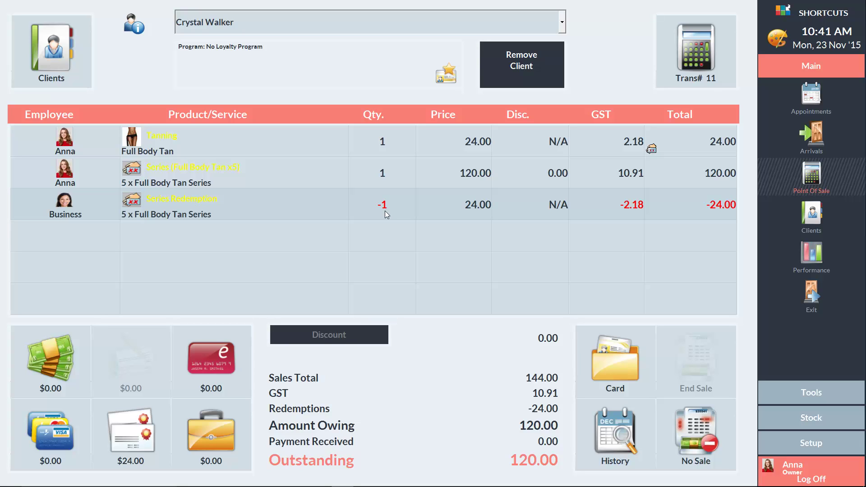
left_click(212, 353)
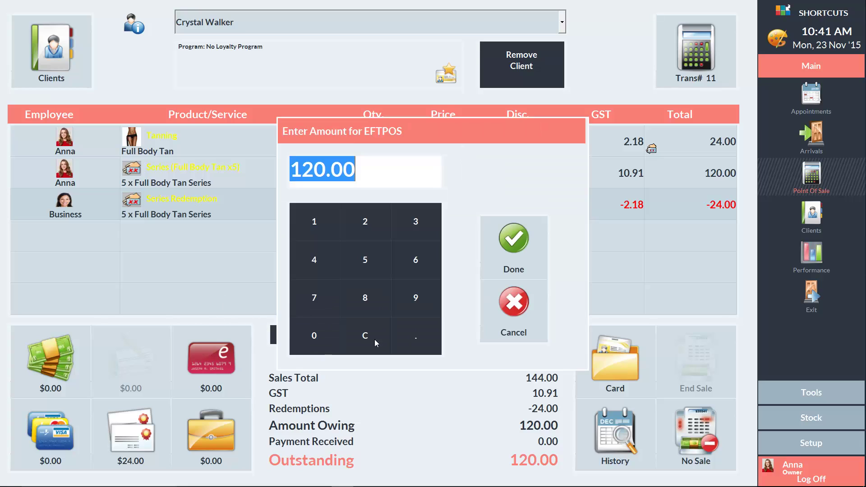
left_click(509, 243)
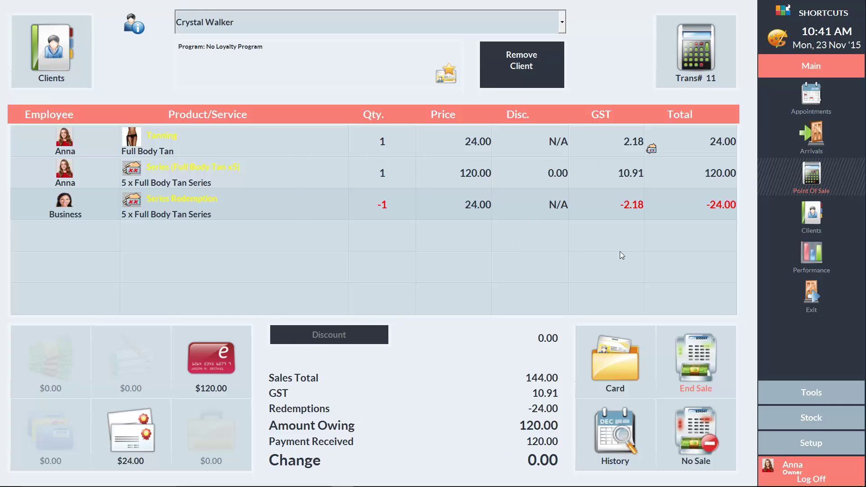
left_click(701, 347)
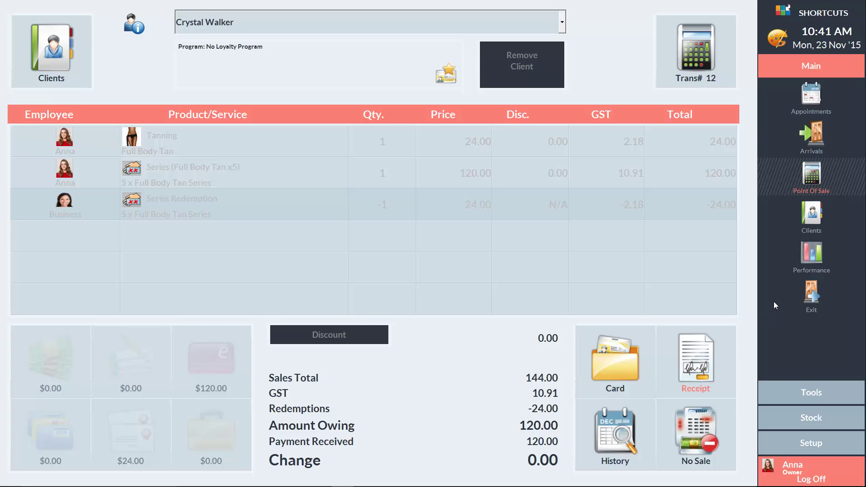
left_click(814, 95)
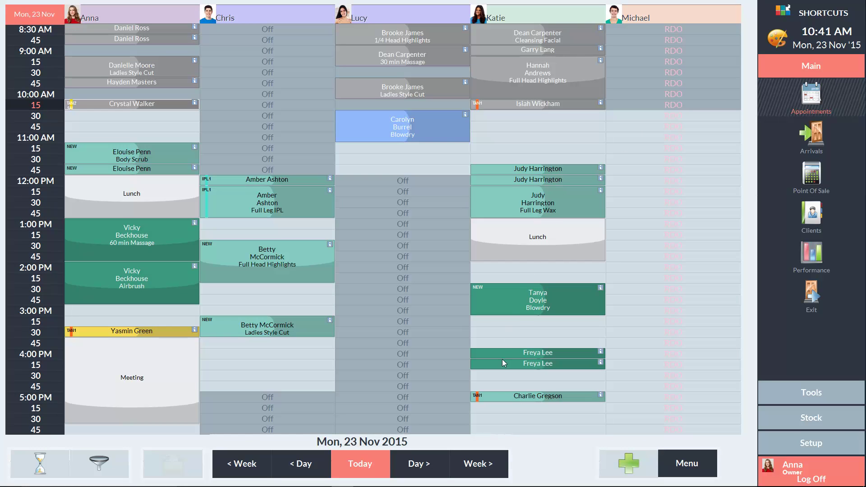
left_click(496, 471)
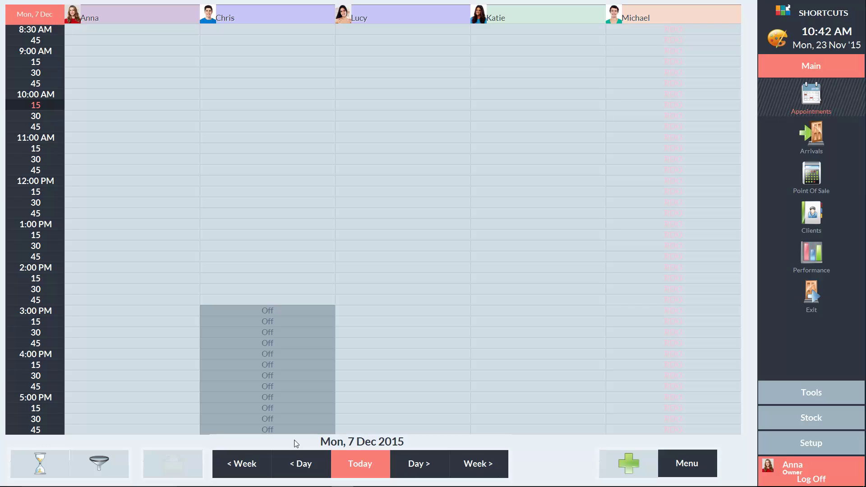
left_click(113, 179)
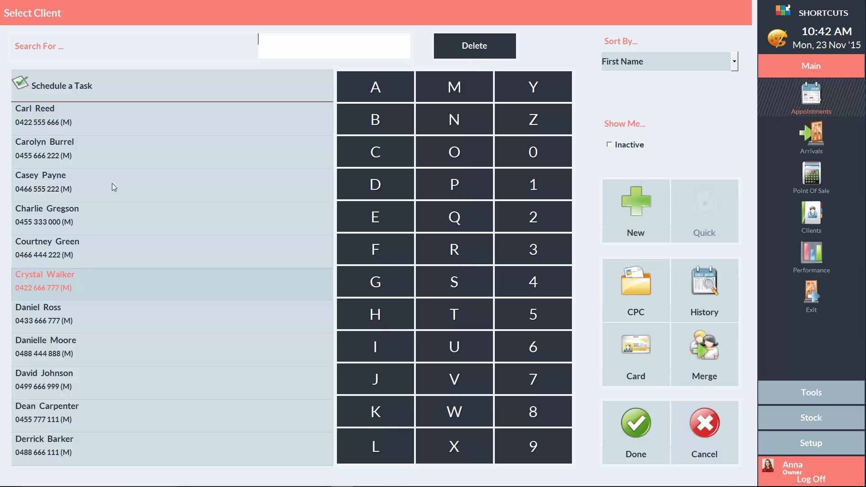
left_click(109, 282)
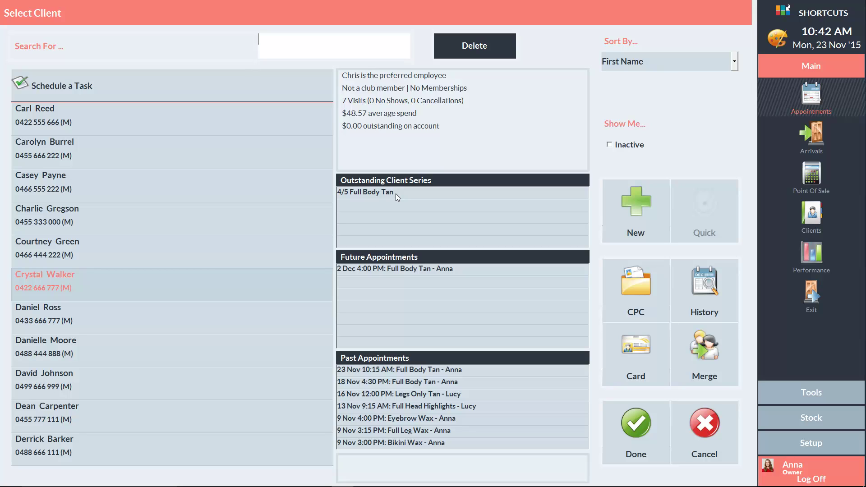
left_click(396, 193)
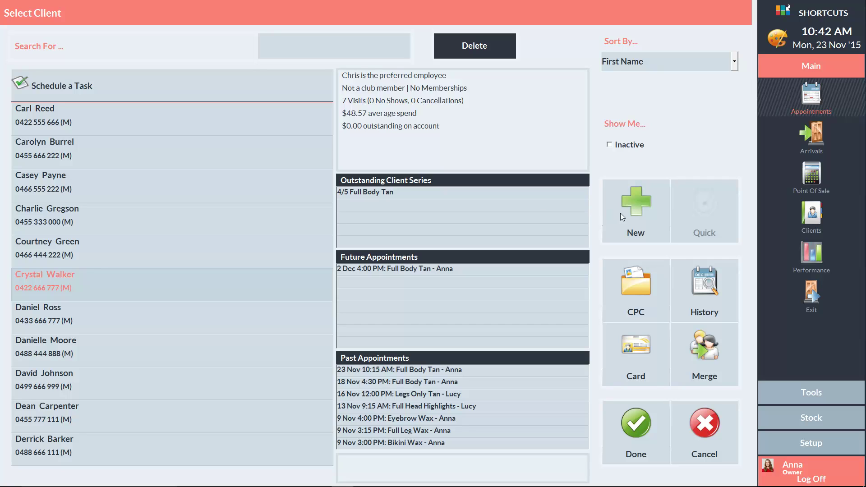
left_click(711, 286)
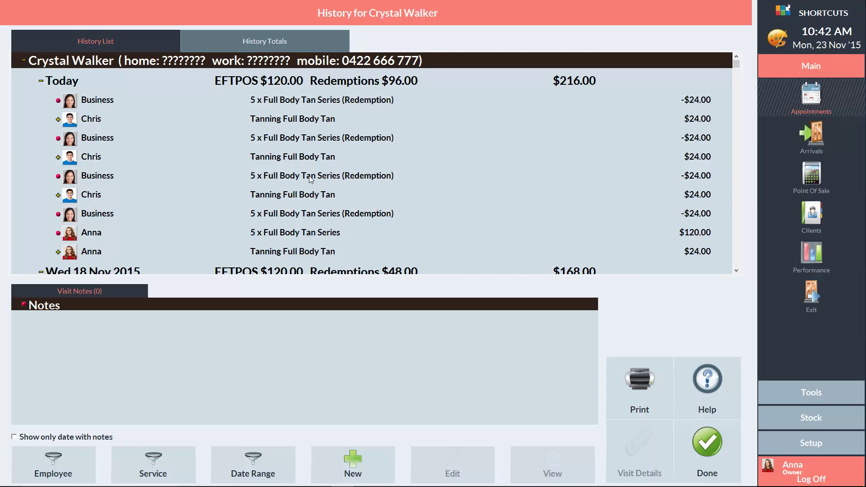
left_click(260, 44)
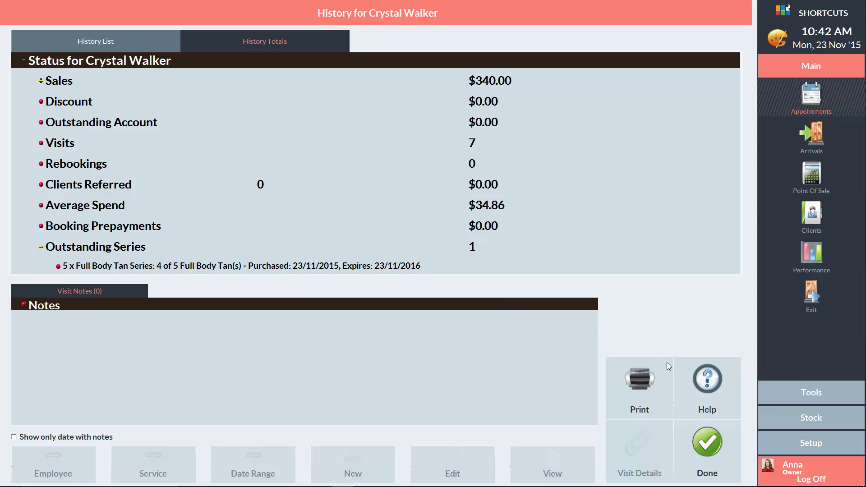
left_click(710, 453)
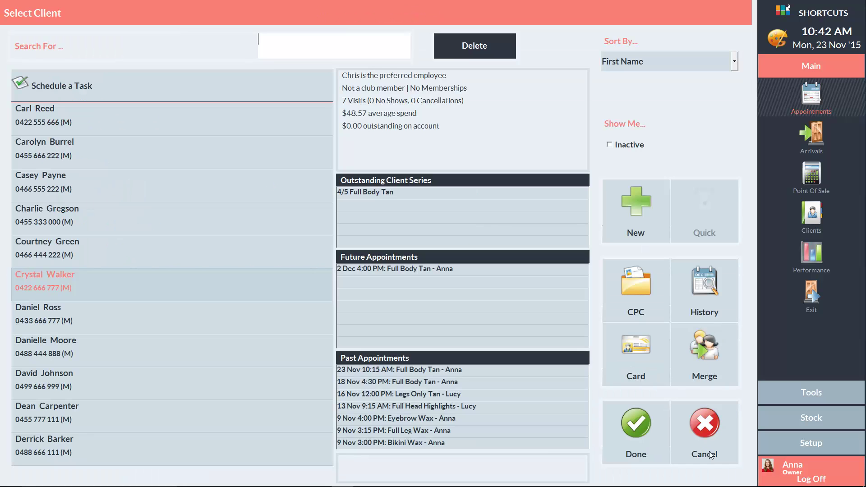
left_click(625, 438)
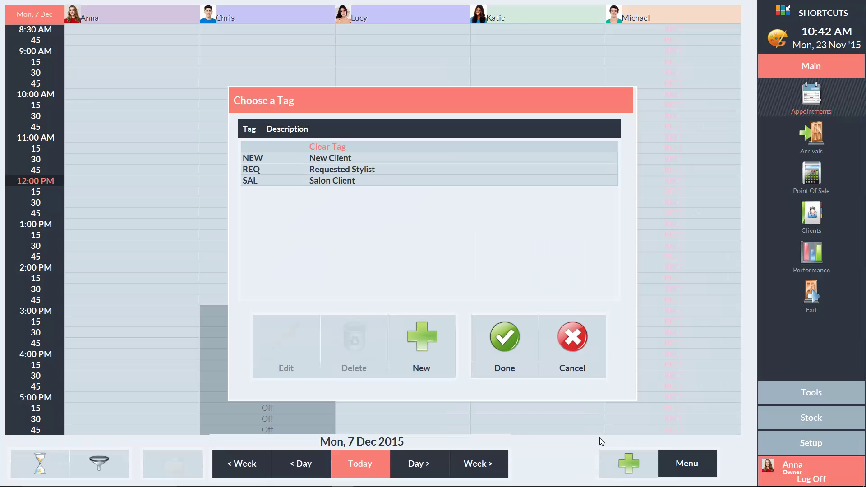
left_click(381, 180)
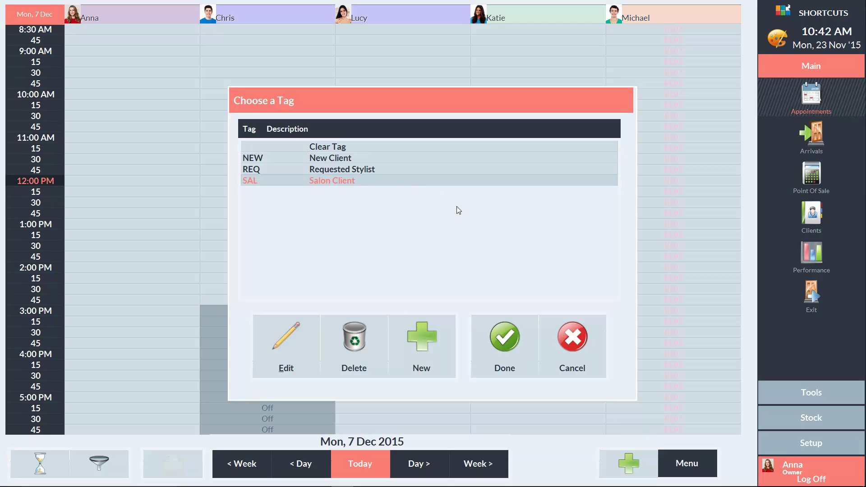
left_click(497, 335)
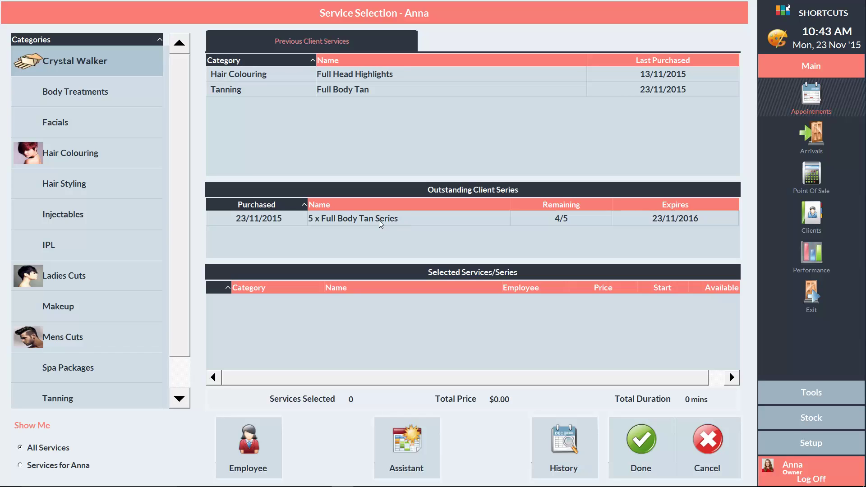
Add a Tanning Full Body Tan to the booking, assigned to Tanning Booth 1
scroll(177, 262, "down", 1)
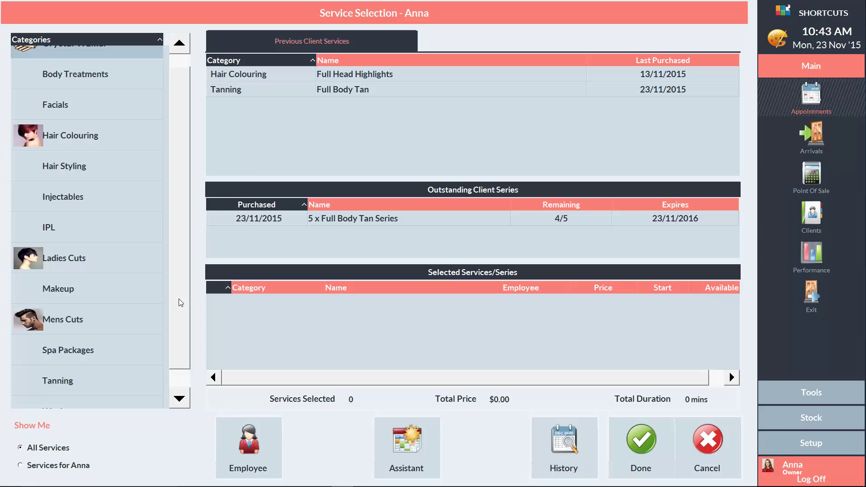
left_click(100, 363)
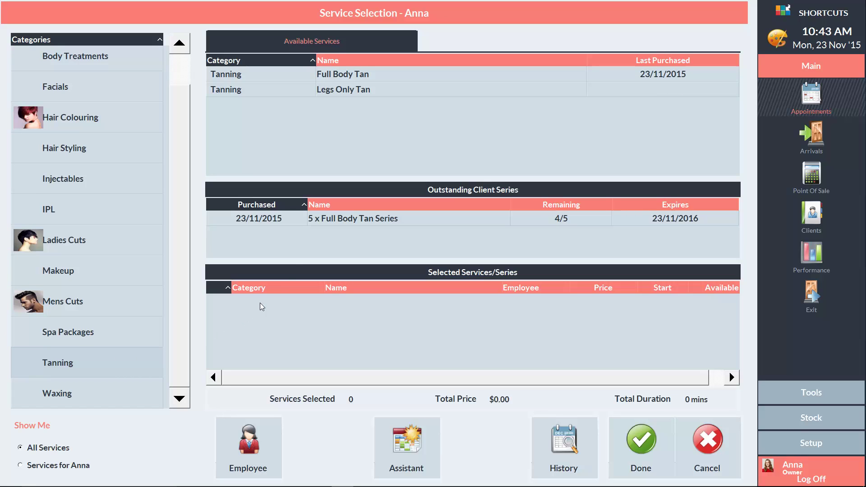
left_click(331, 77)
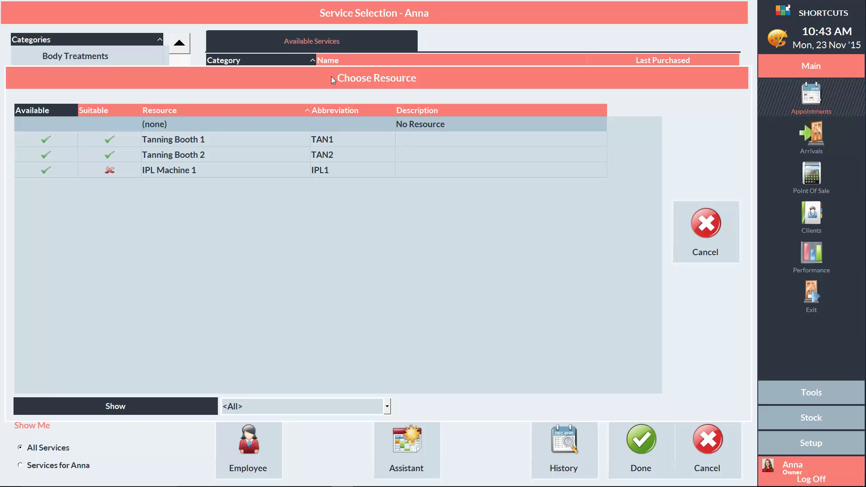
left_click(120, 142)
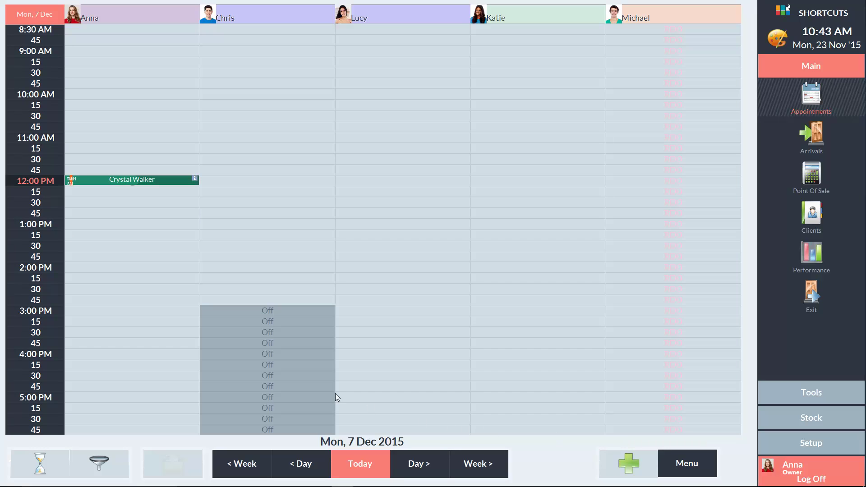
Open the Mon 7 Dec tan in Point of Sale, offset by a $24 series redemption to $0 owing
double_click(172, 180)
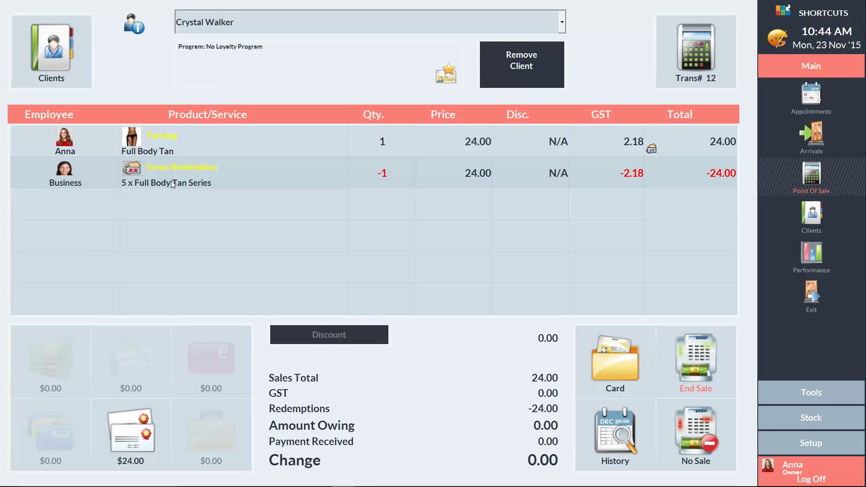